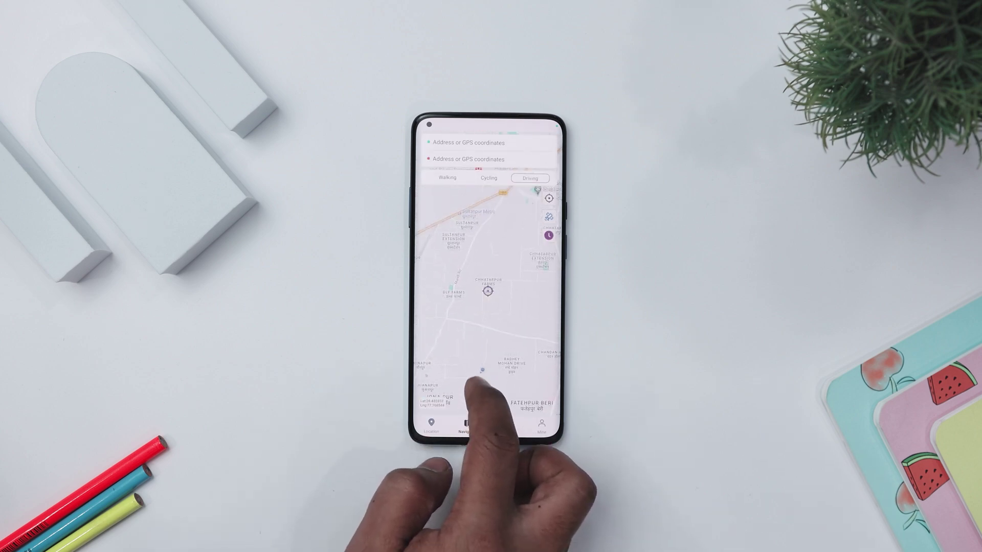
Set the pinned spot near Chhatarpur Farms as the driving route's starting point.
left_click(488, 273)
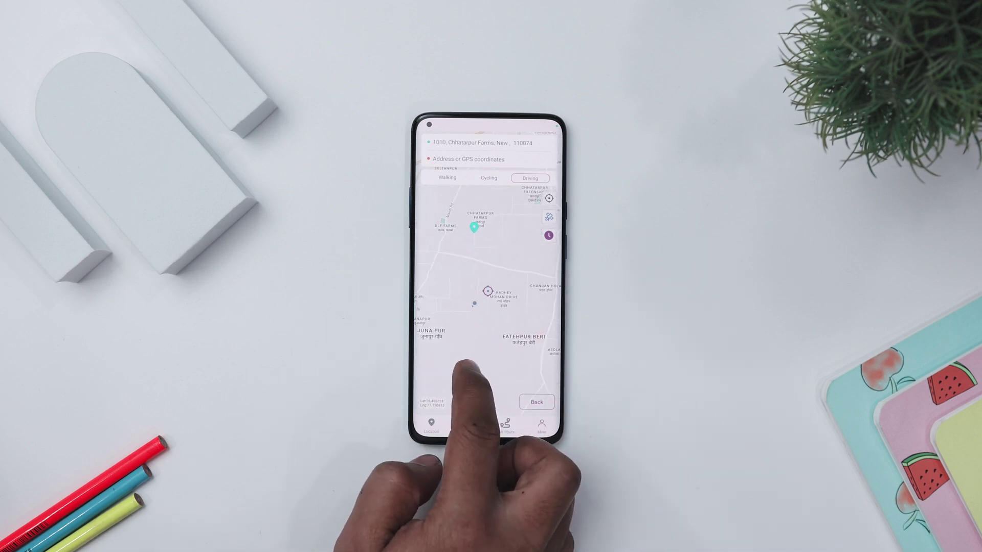
left_click_drag(466, 373, 493, 359)
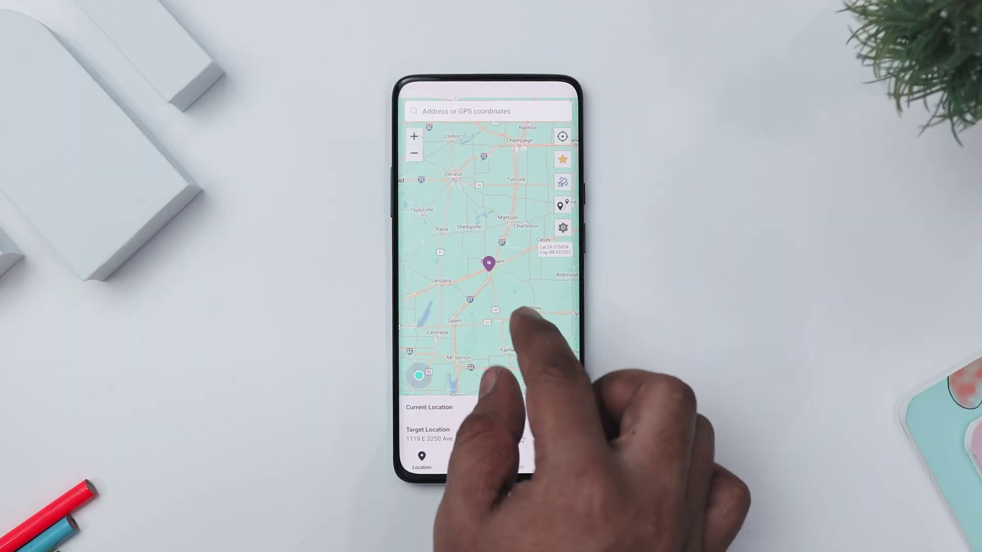
Teleport the phone's location to the Illinois address, then nudge it down-left with the joystick.
left_click_drag(530, 253, 528, 260)
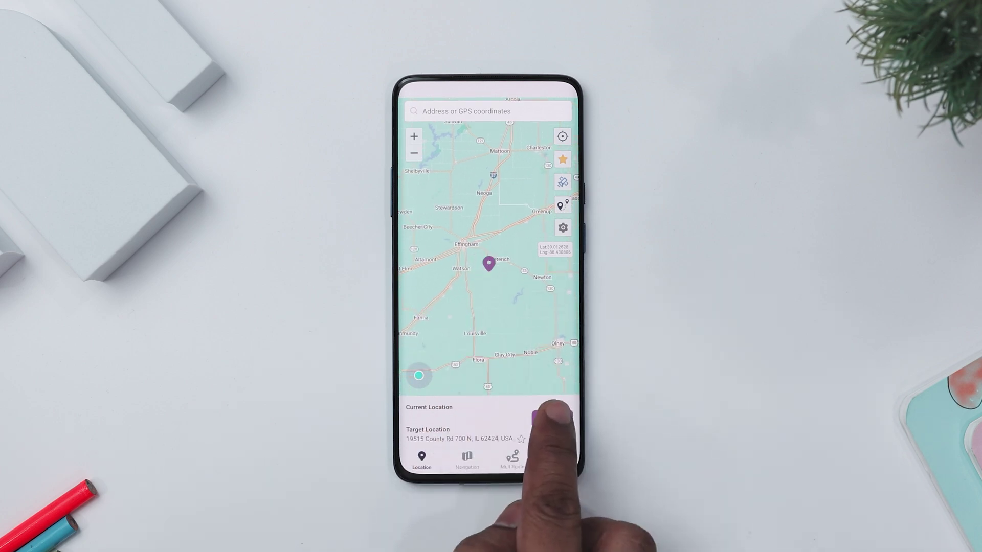
left_click(551, 420)
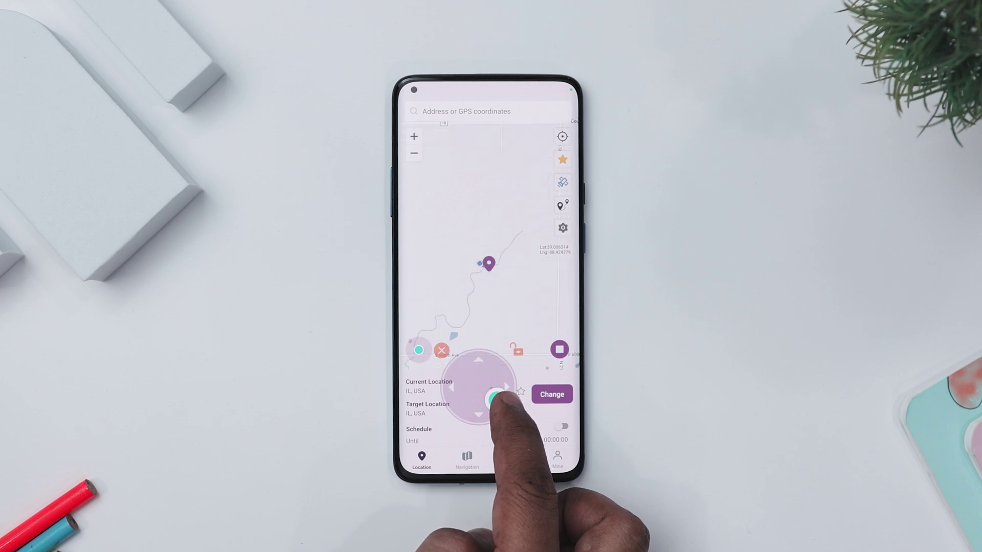
left_click_drag(497, 399, 477, 411)
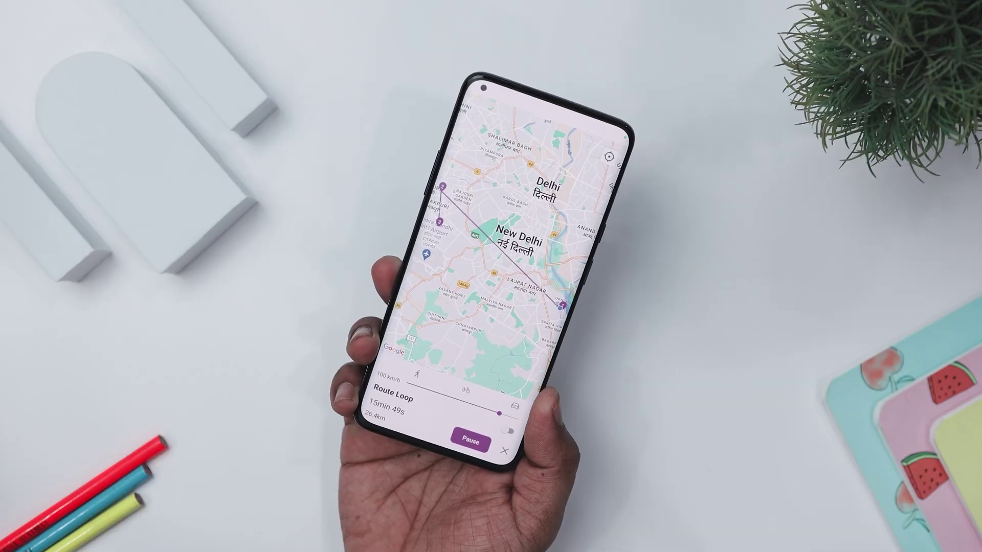